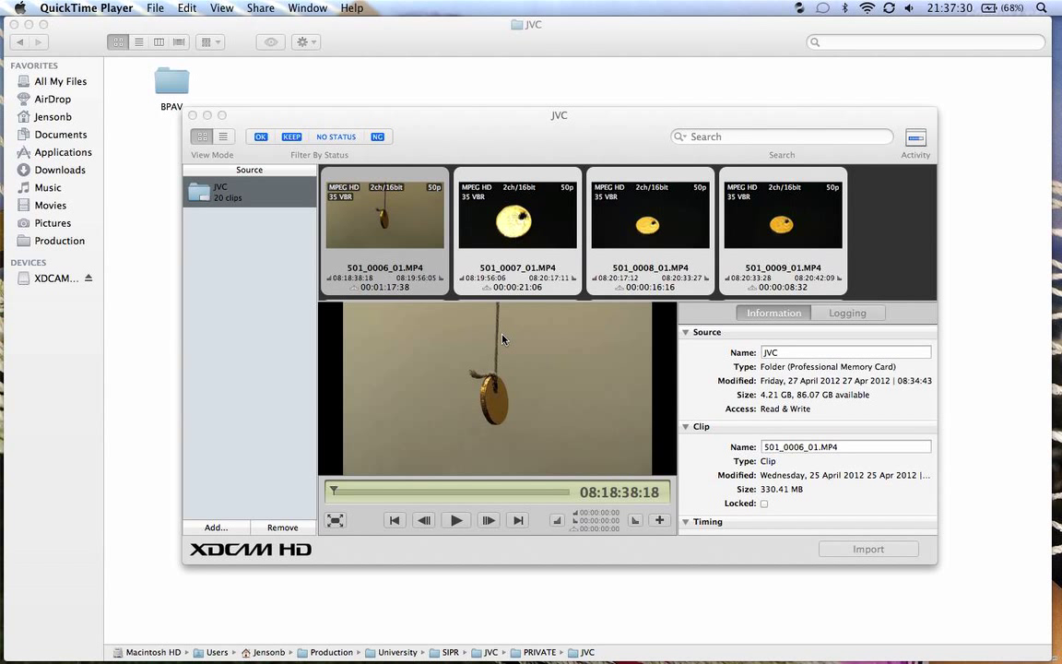
# Move the XDCAM Transfer clip browser aside, scroll through the JVC clips, then return to Finder
pyautogui.click(541, 134)
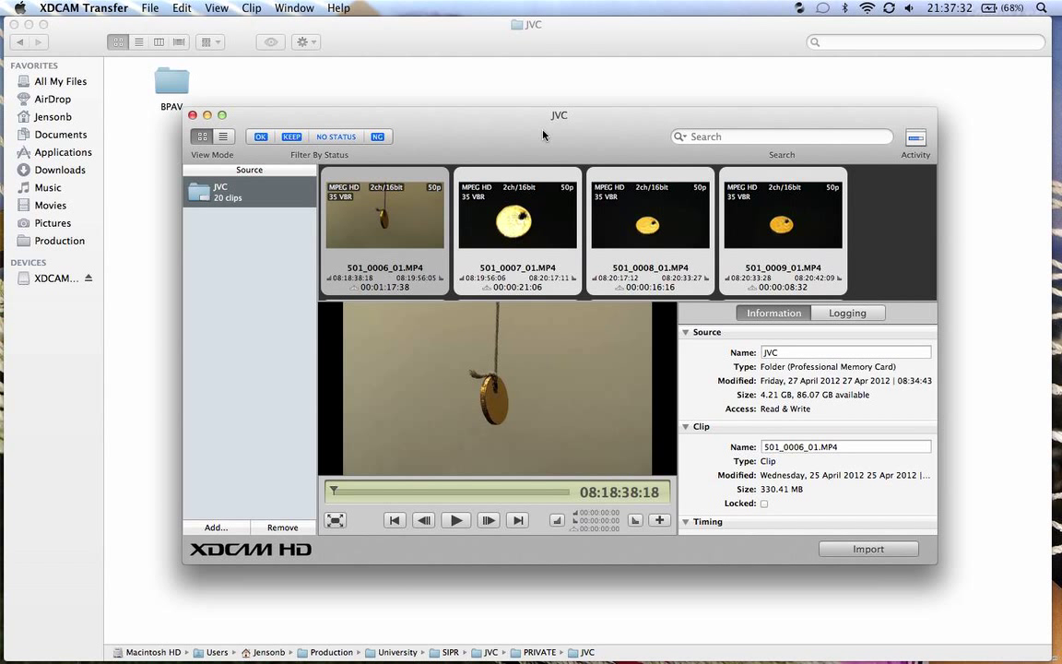
pyautogui.moveTo(466, 120); pyautogui.dragTo(578, 81)
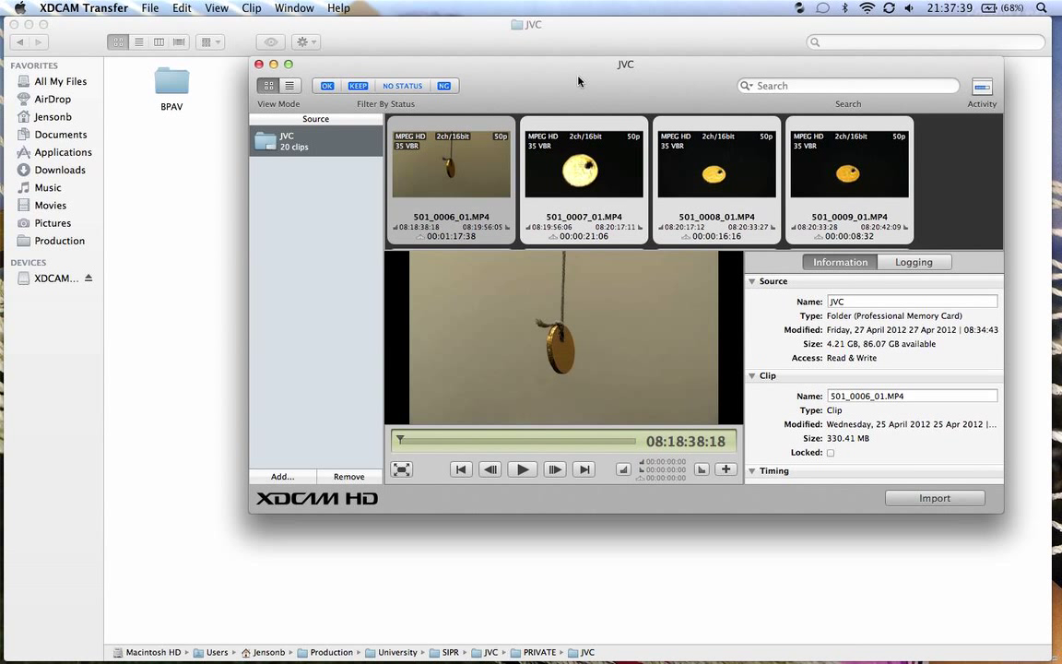
pyautogui.scroll(-1, 730, 207)
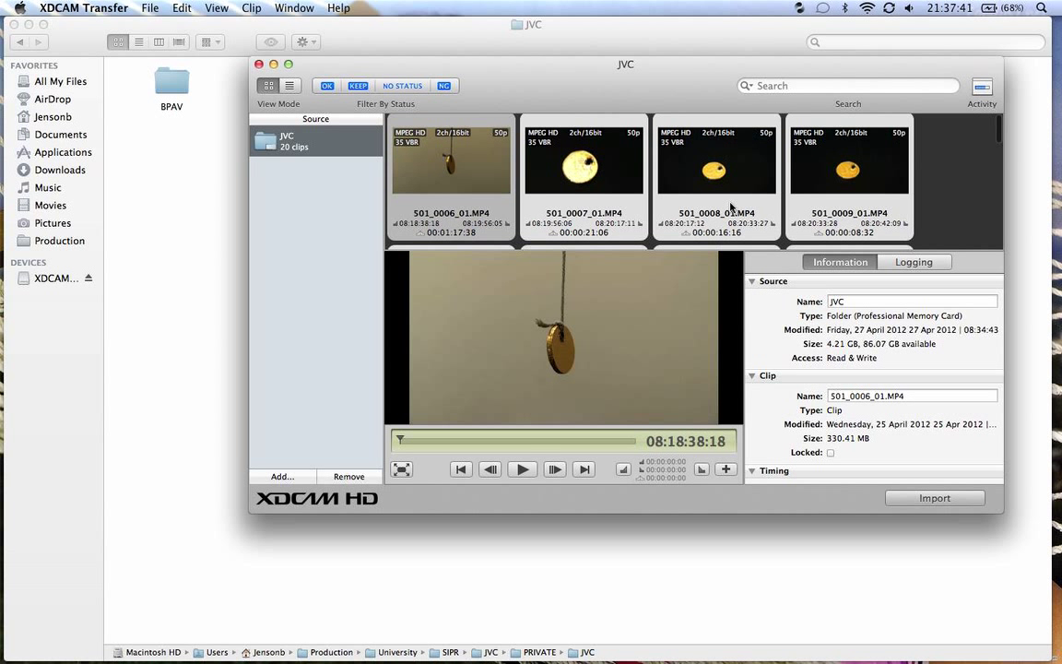
pyautogui.scroll(-10, 730, 207)
pyautogui.scroll(10, 730, 206)
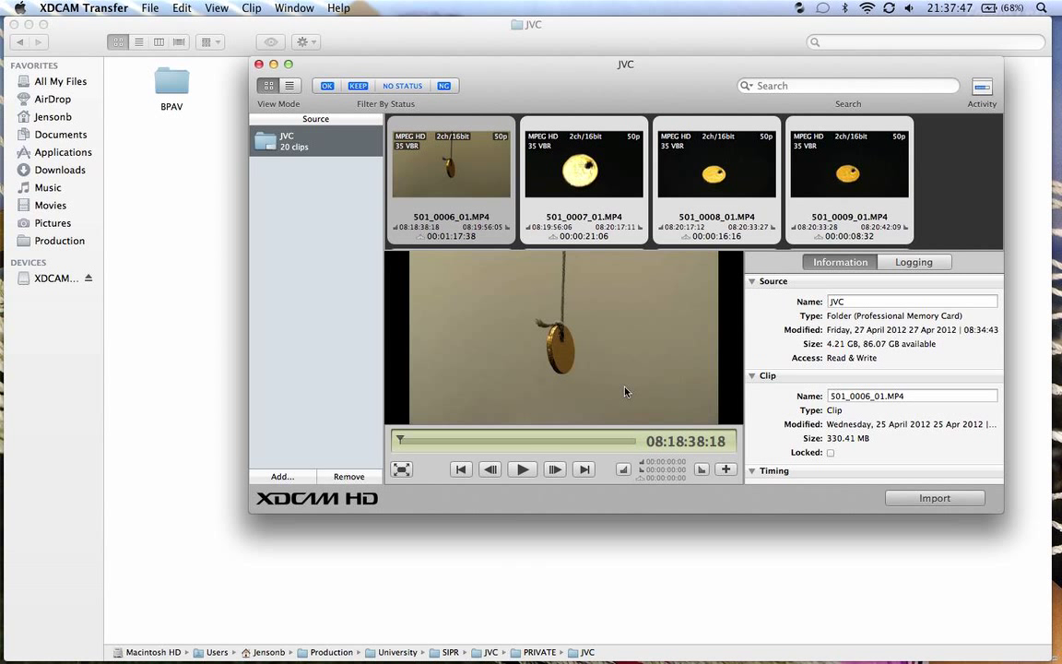
pyautogui.click(149, 287)
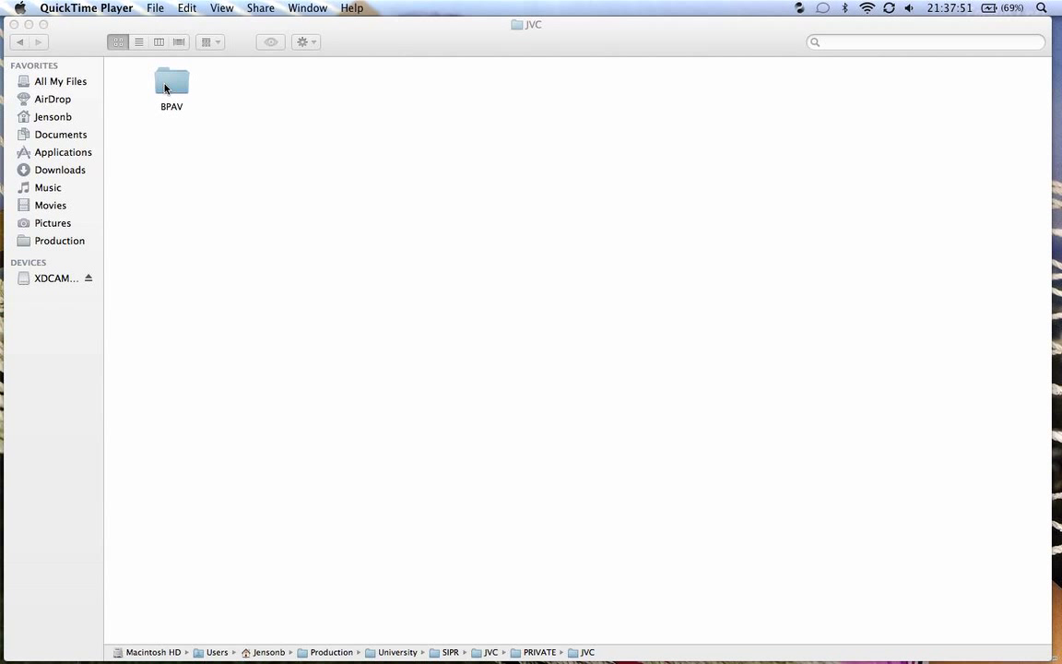
# Navigate Finder into the card's JVC > PRIVATE > JVC > BPAV > CLPR folder
pyautogui.click(20, 41)
pyautogui.click(19, 41)
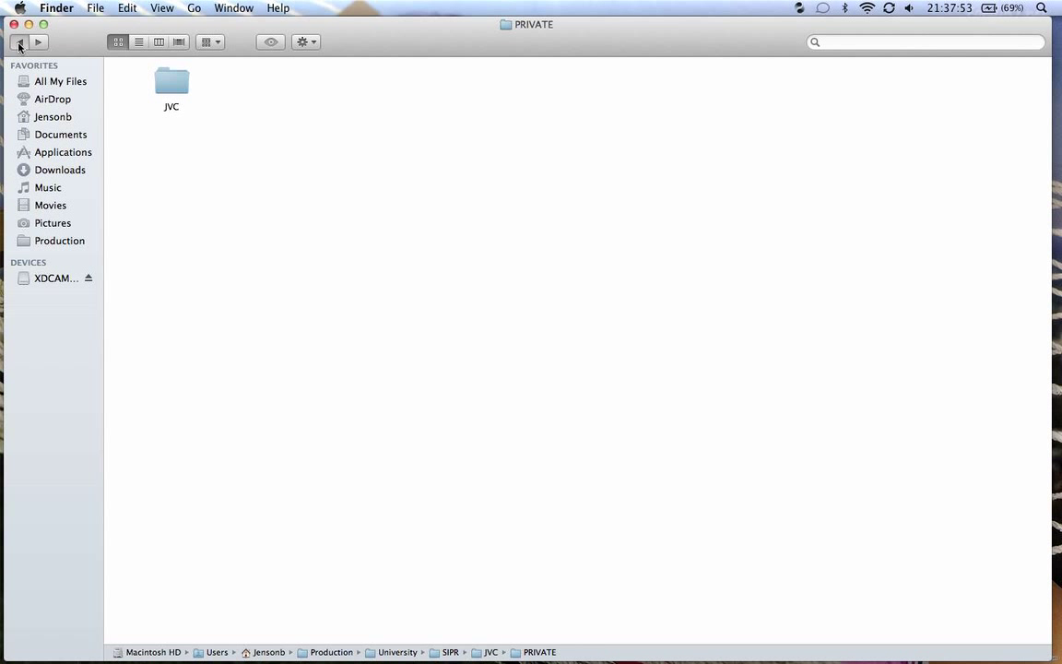
pyautogui.click(19, 41)
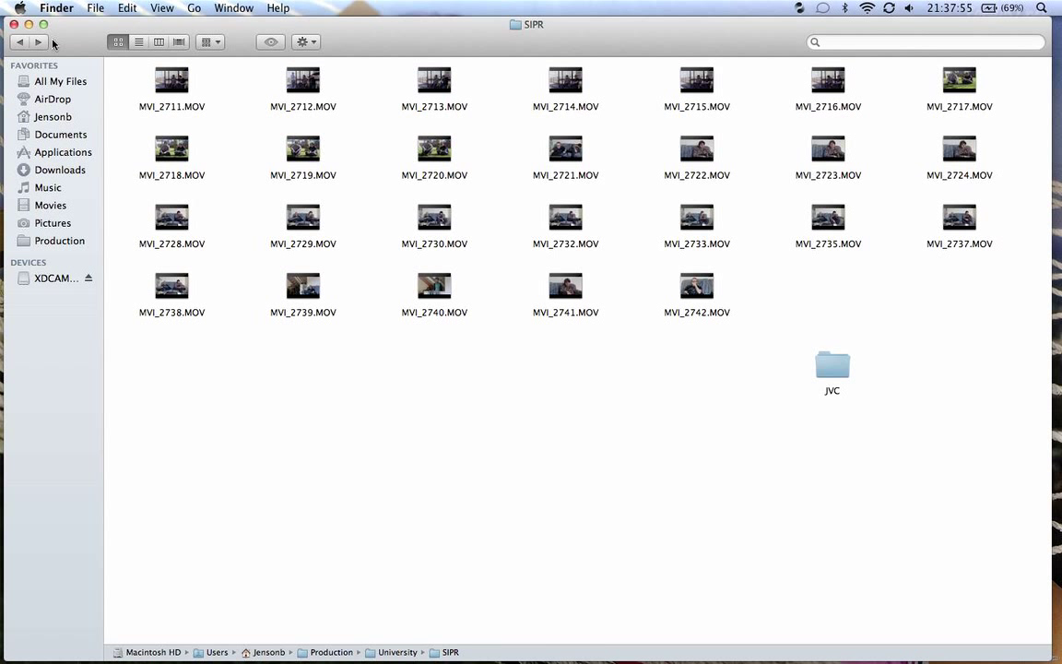
pyautogui.doubleClick(830, 365)
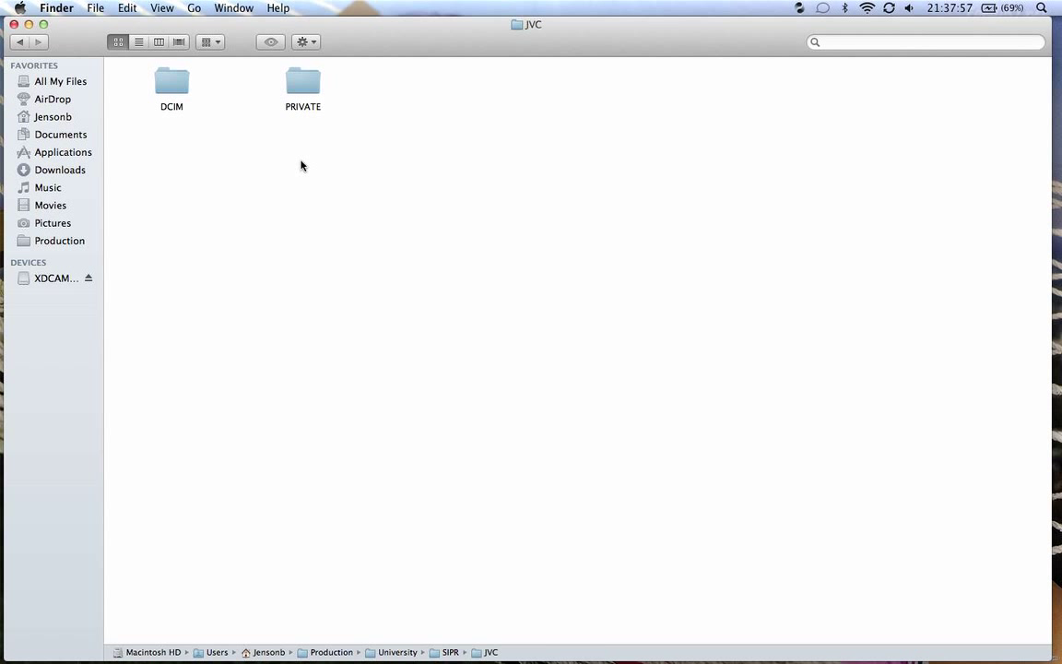
pyautogui.doubleClick(301, 83)
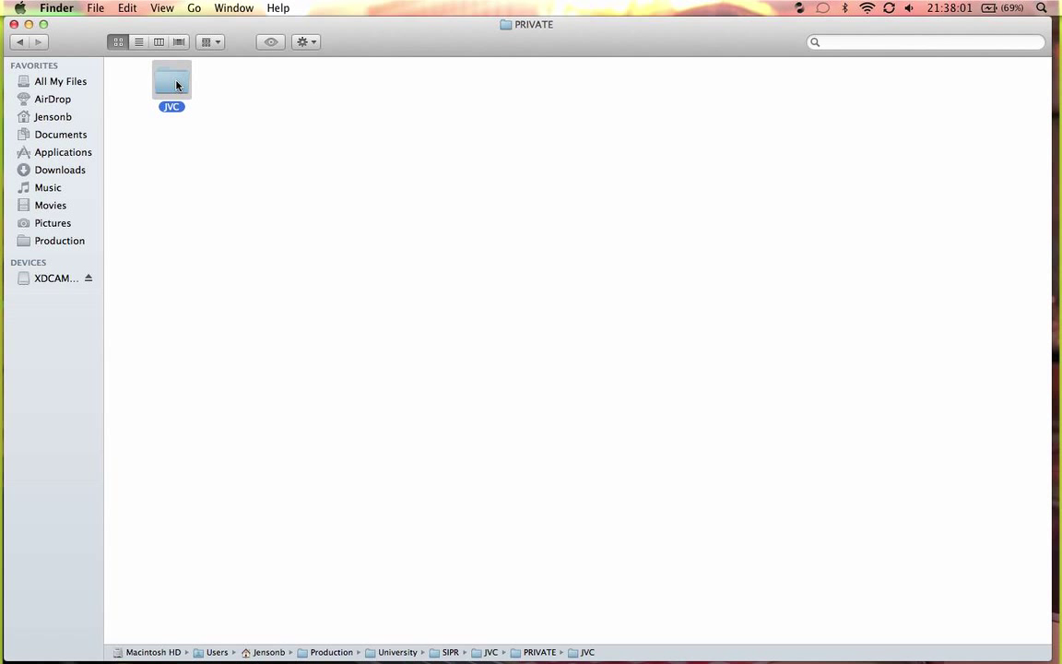
pyautogui.doubleClick(172, 83)
pyautogui.click(177, 85)
pyautogui.doubleClick(177, 85)
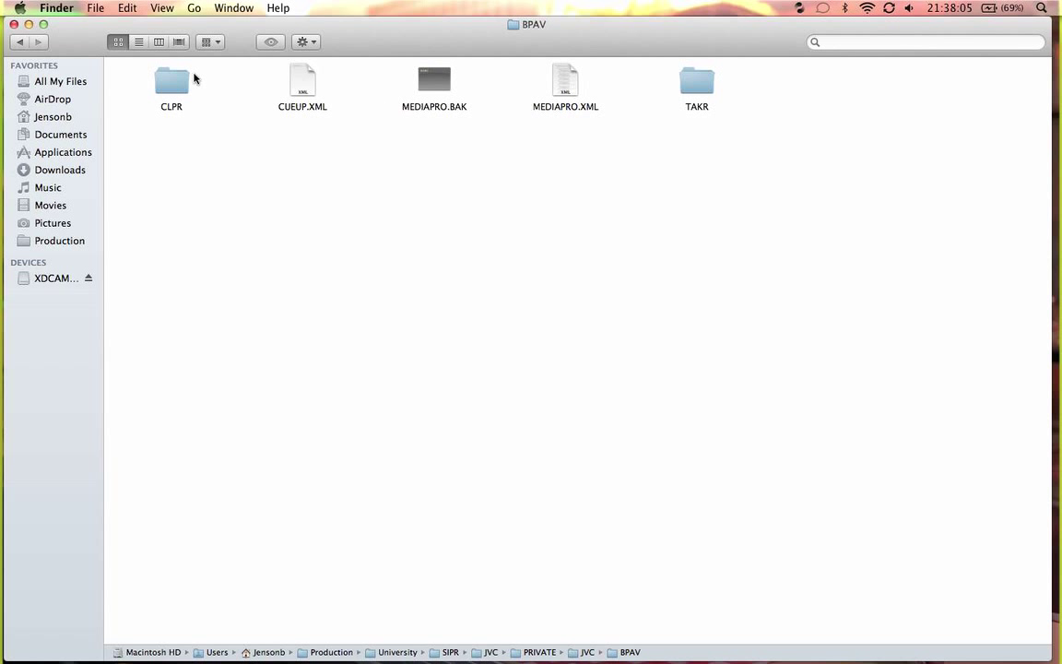
pyautogui.doubleClick(165, 83)
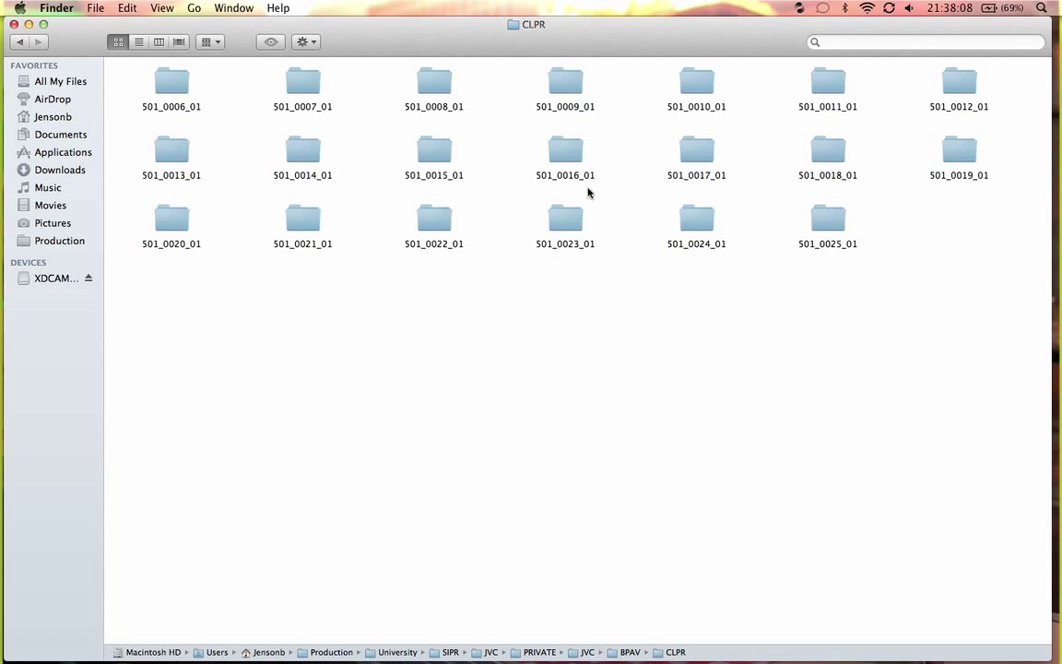
# Inspect the 501_0016_01 clip folder's MP4 and SMI files, then return to CLPR
pyautogui.doubleClick(564, 147)
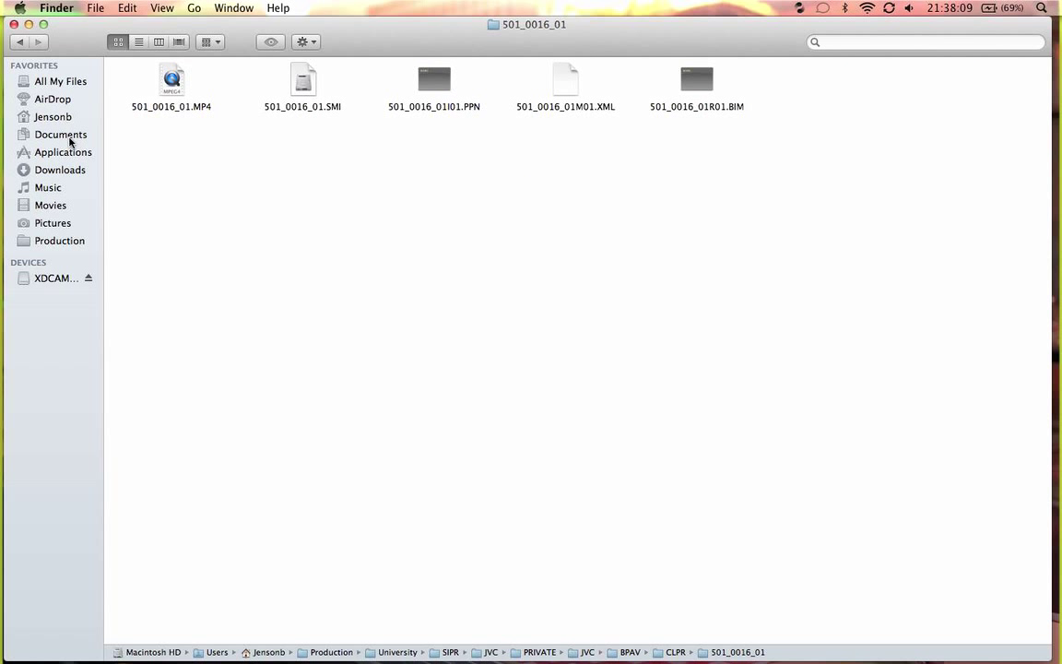
pyautogui.click(172, 88)
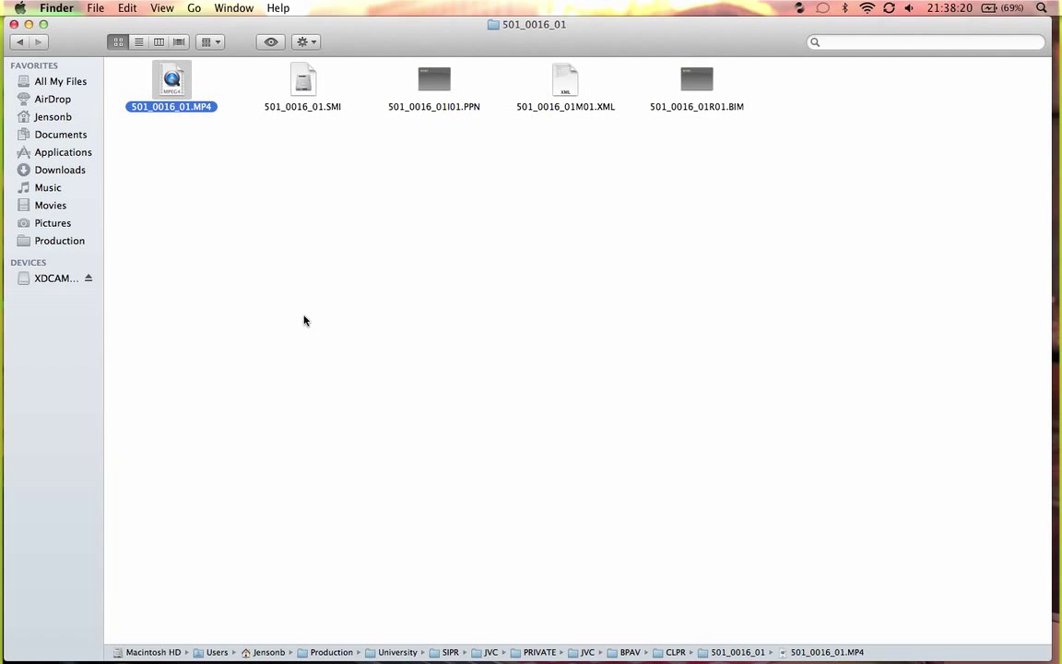
pyautogui.click(305, 92)
pyautogui.click(383, 87)
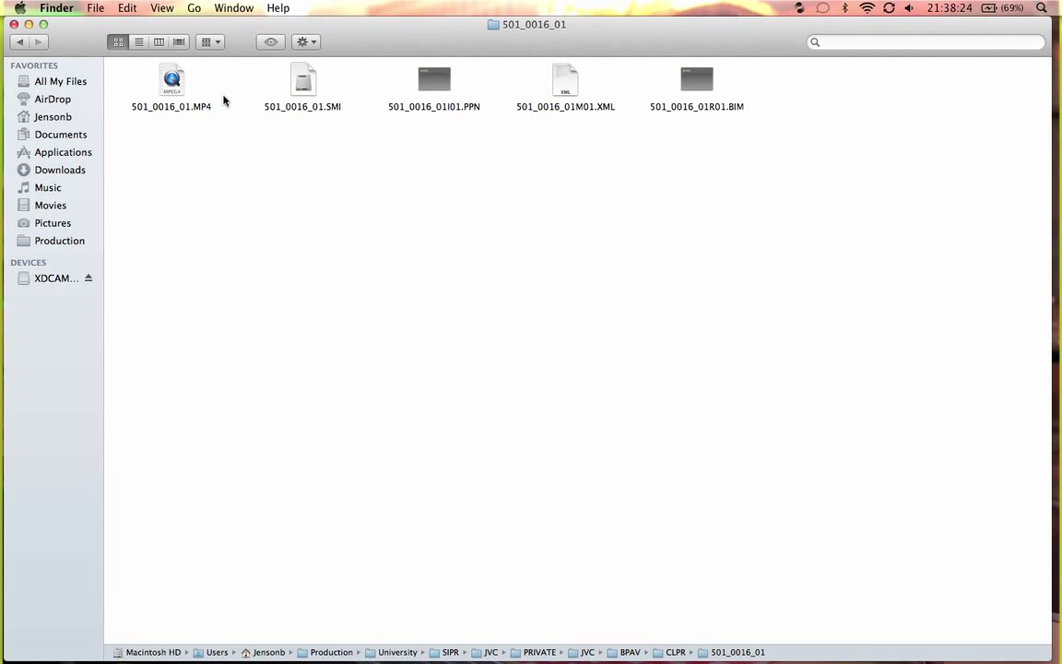
pyautogui.click(19, 41)
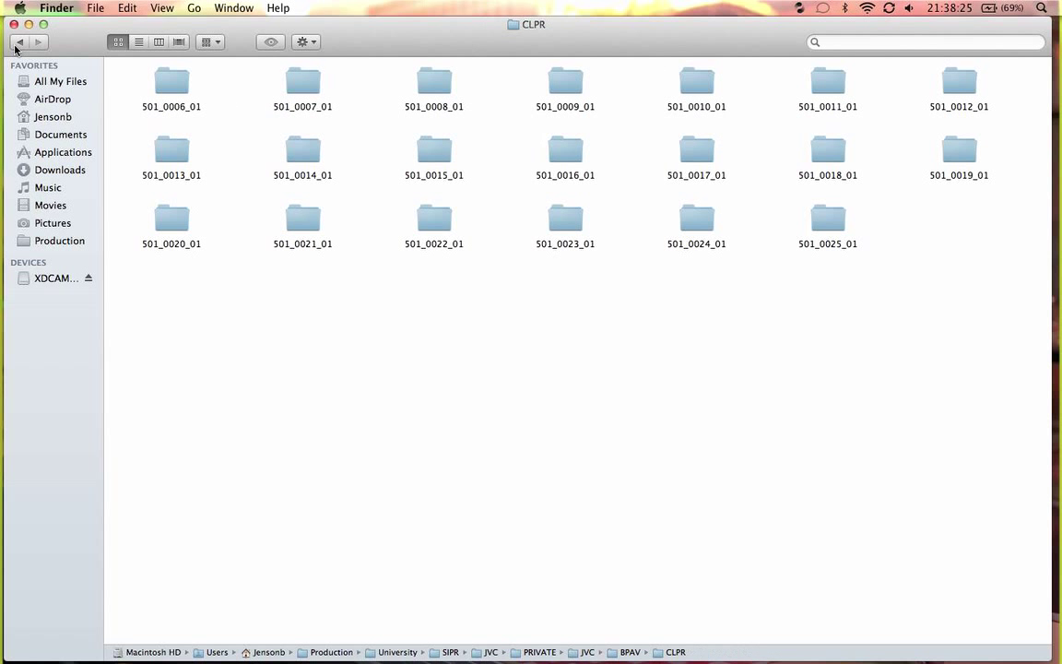
# Bring XDCAM Transfer forward via Mission Control and scroll its 20-clip grid back to 501_0006_01
pyautogui.hotkey('ctrl', 'Up')
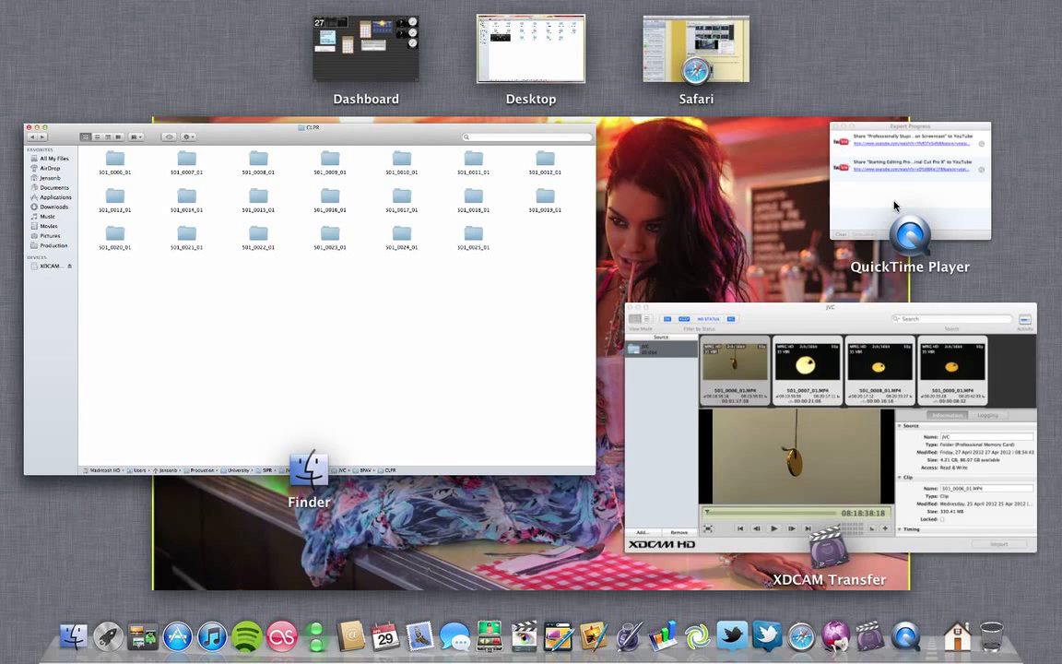
pyautogui.click(859, 364)
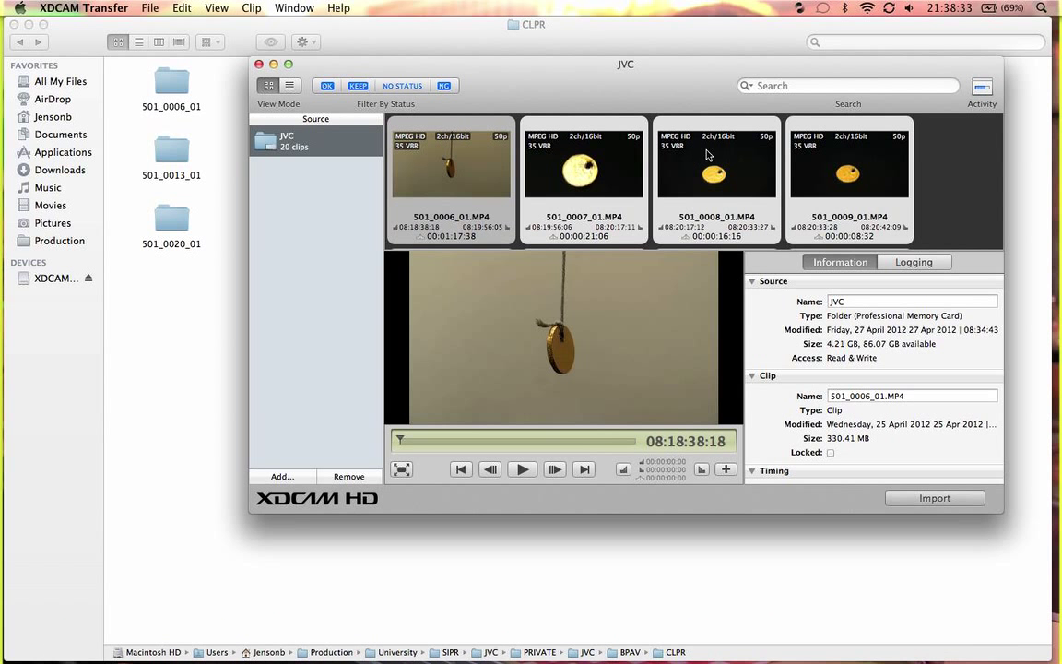
pyautogui.scroll(-10, 632, 191)
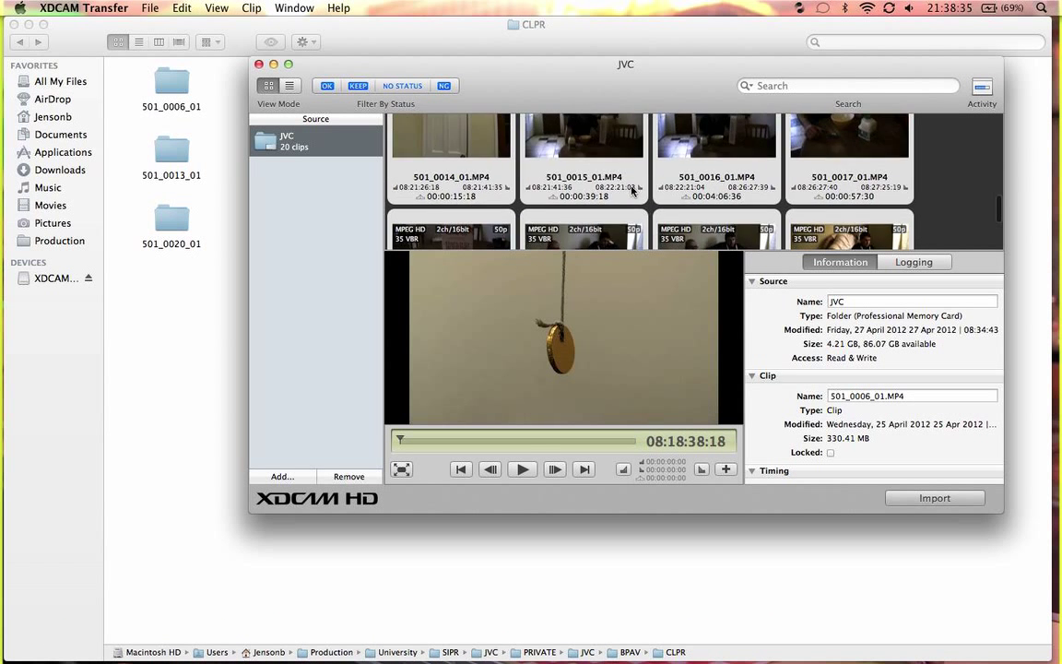
pyautogui.scroll(9, 633, 191)
pyautogui.scroll(2, 632, 191)
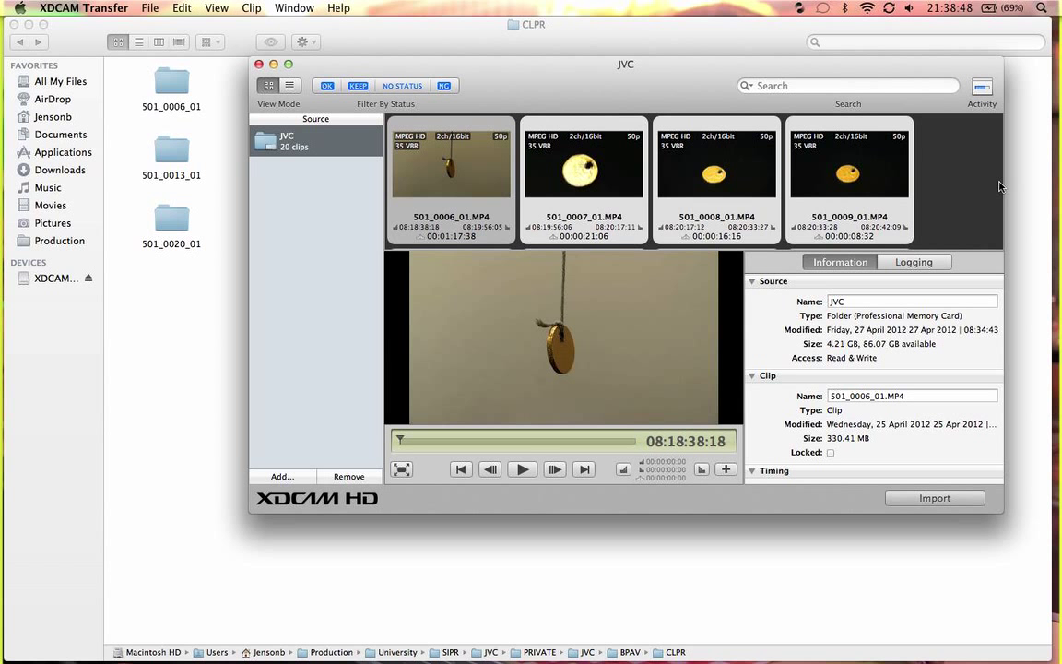
pyautogui.scroll(-5, 935, 182)
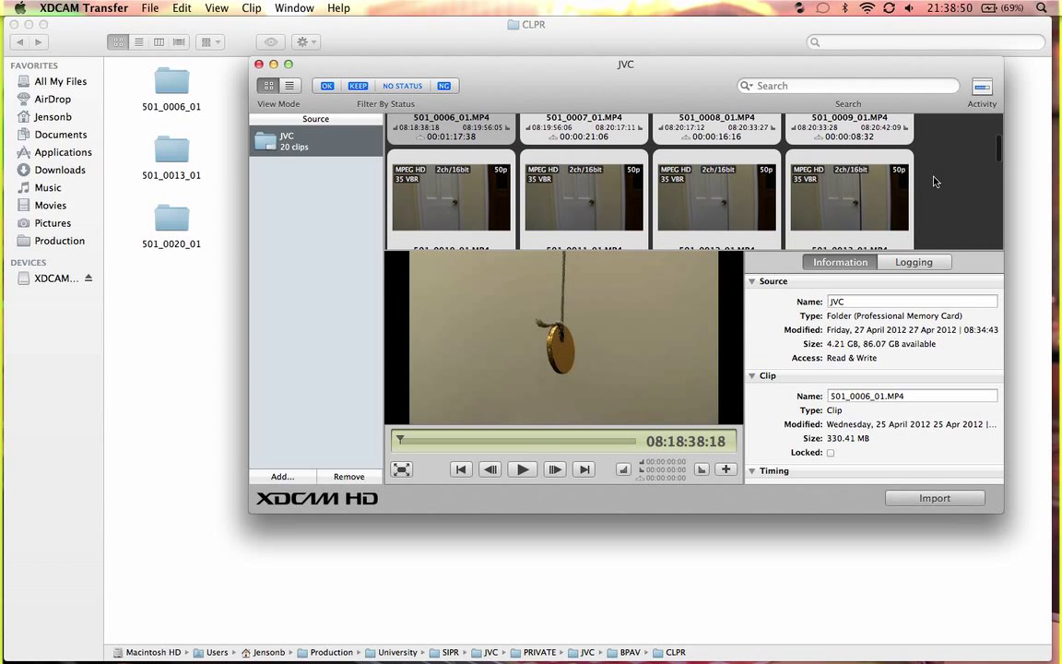
pyautogui.scroll(-10, 935, 181)
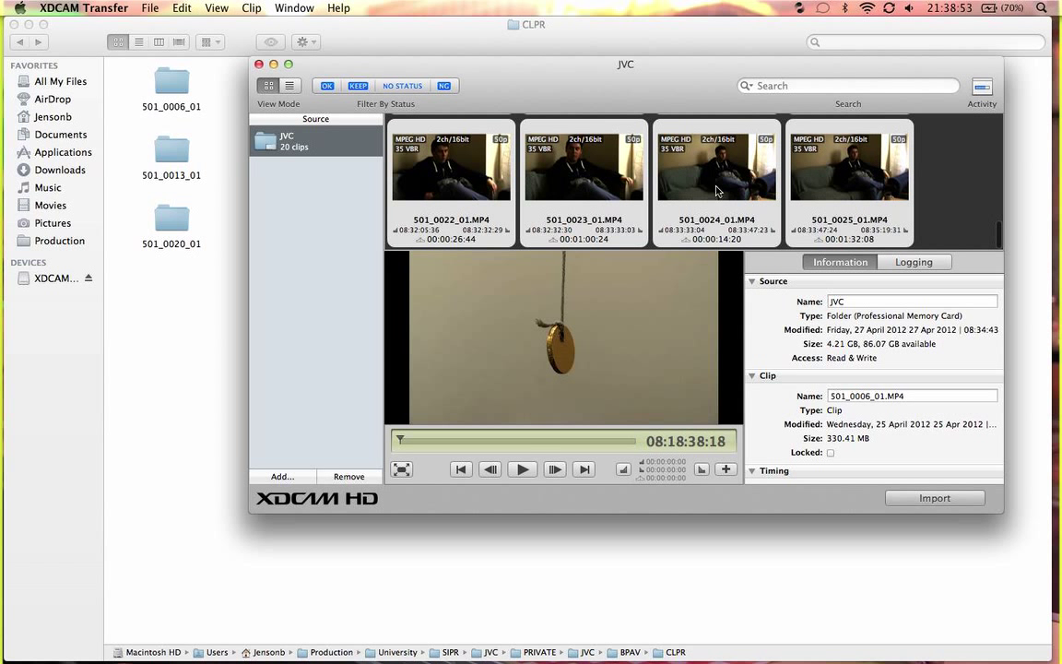
pyautogui.scroll(4, 707, 159)
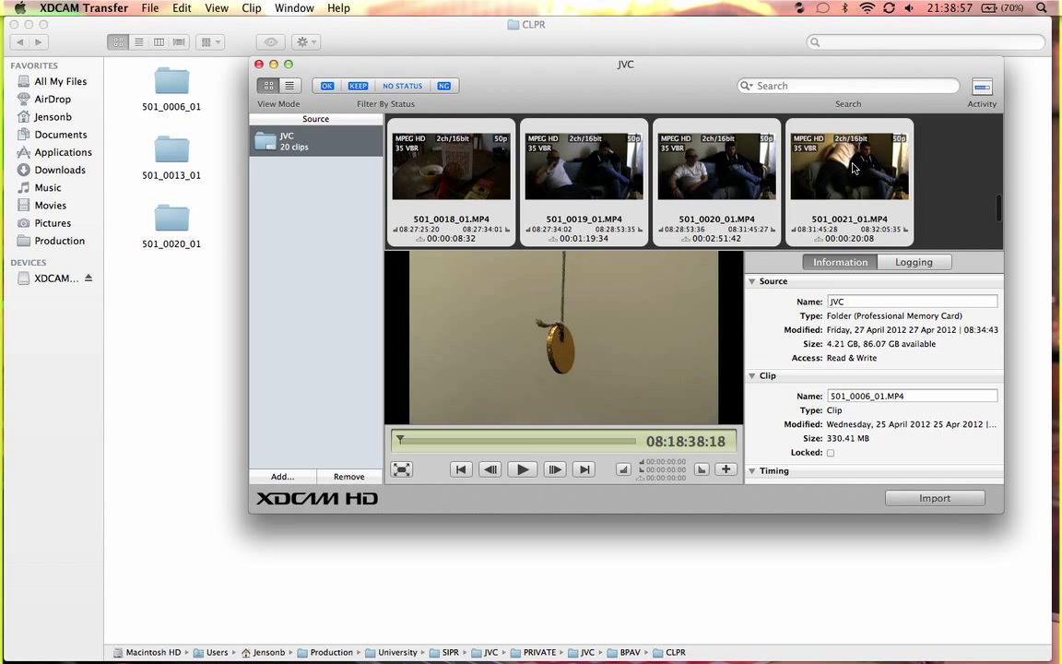
pyautogui.scroll(3, 853, 168)
pyautogui.scroll(5, 754, 196)
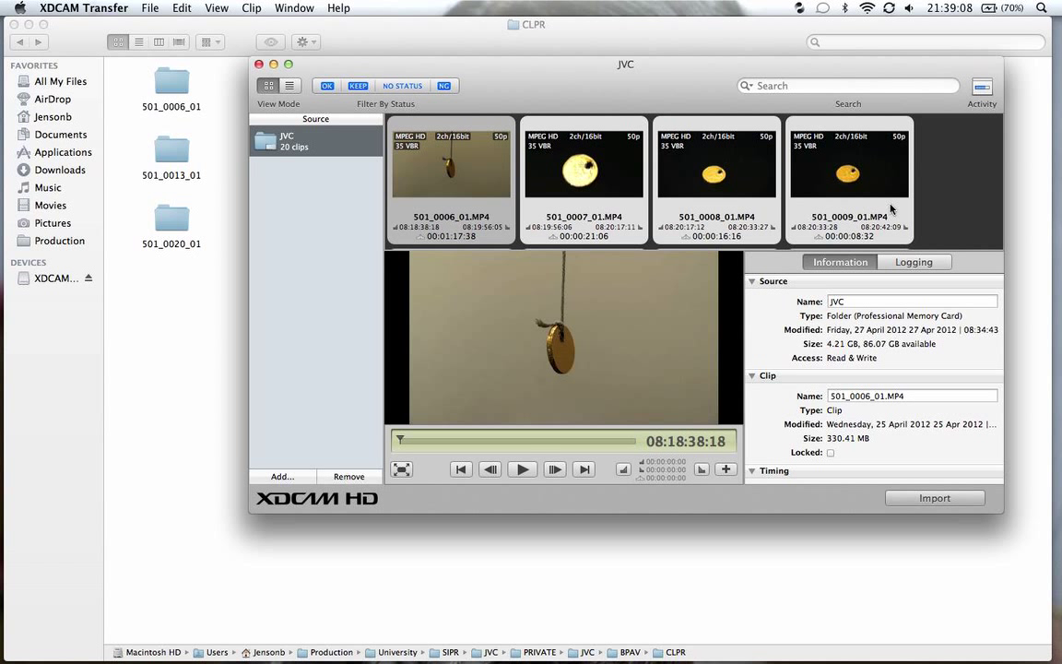
# Select all 20 clips and review their shared info: MPEG HD 1280x720 50p, 35 Mbps, 48 kHz
pyautogui.click(956, 197)
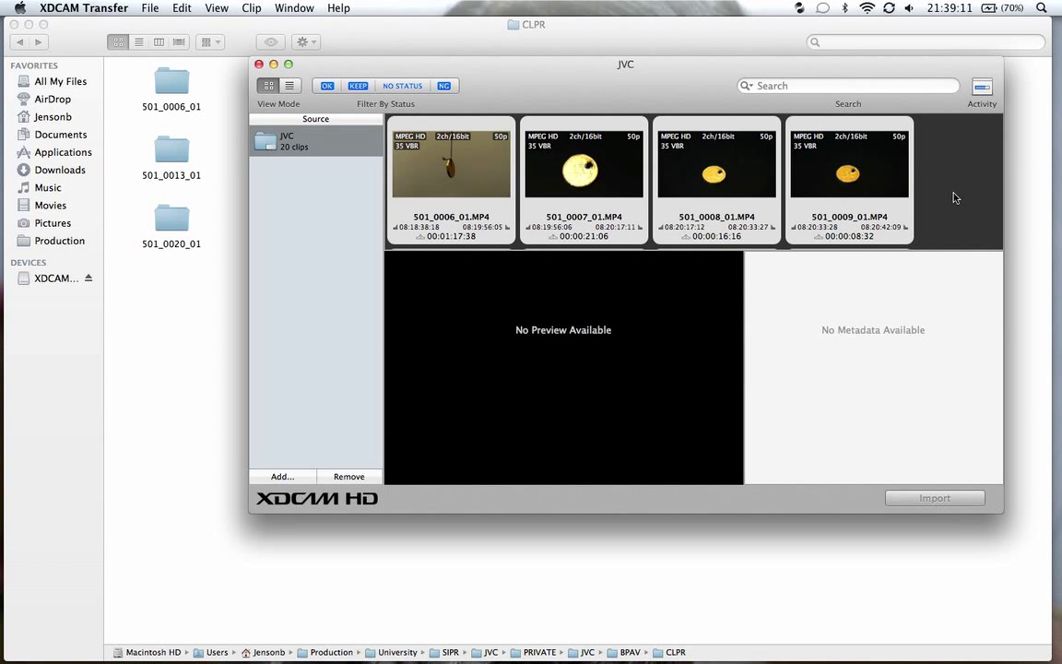
pyautogui.press('super+a')
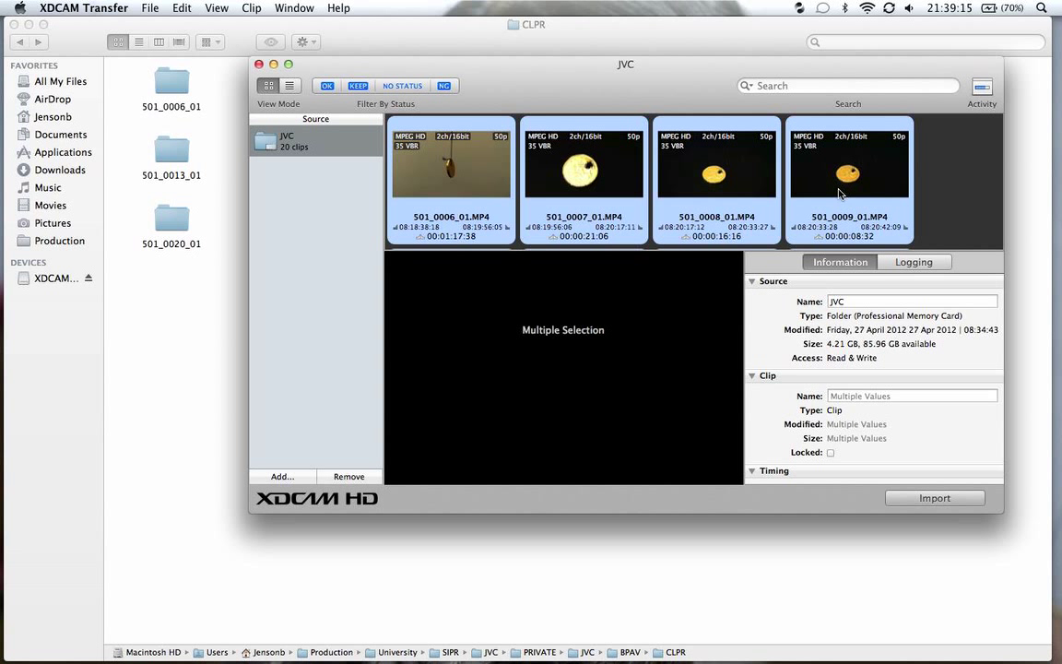
pyautogui.scroll(-5, 971, 175)
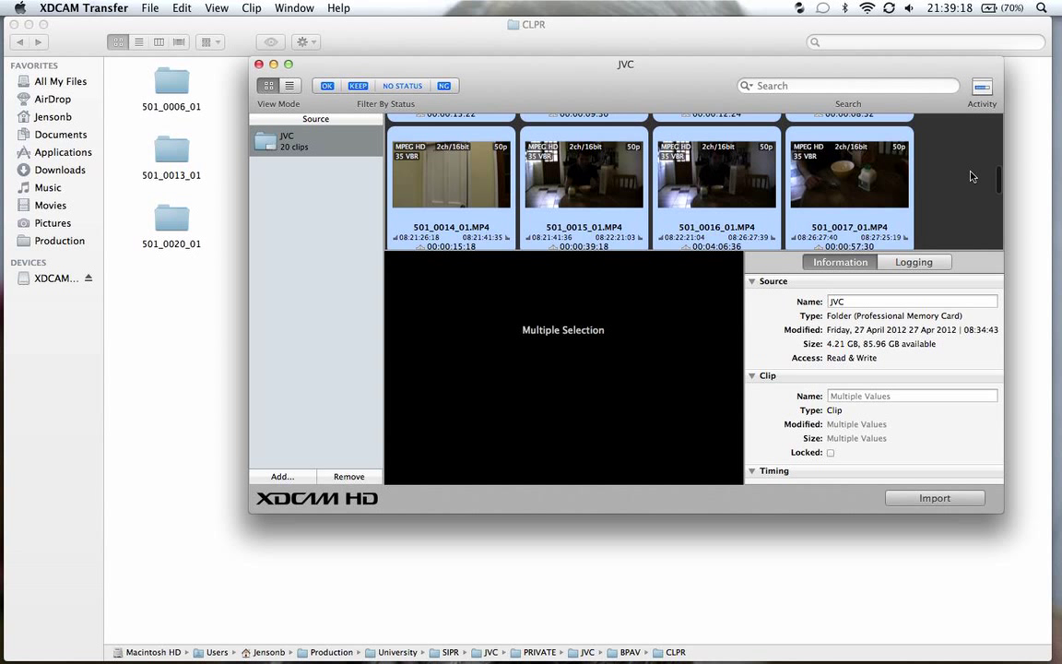
pyautogui.scroll(5, 971, 175)
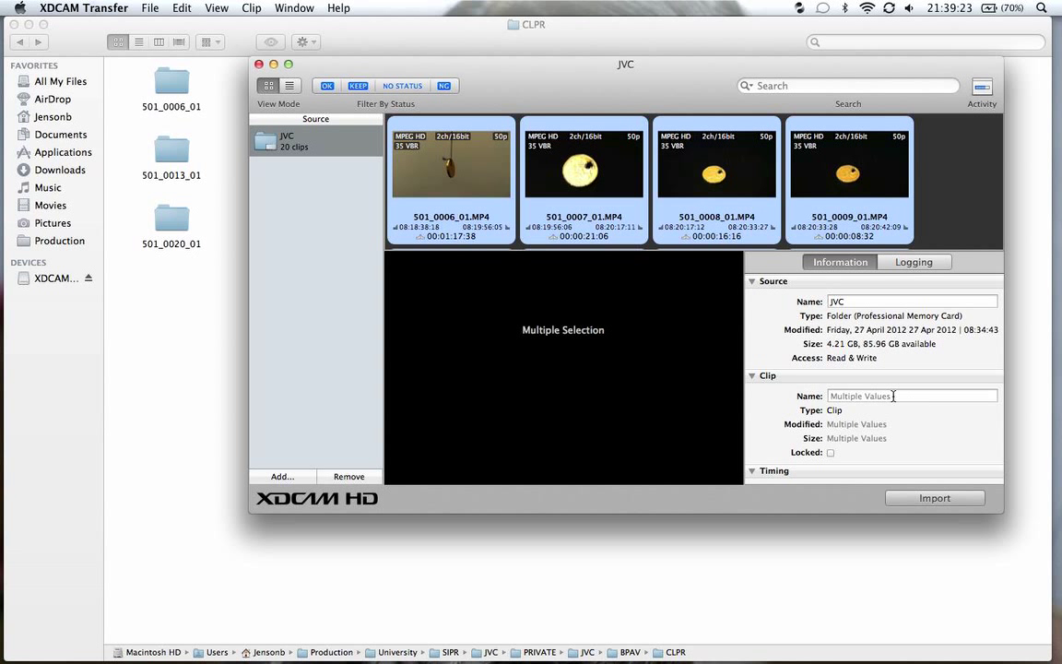
pyautogui.scroll(-10, 893, 396)
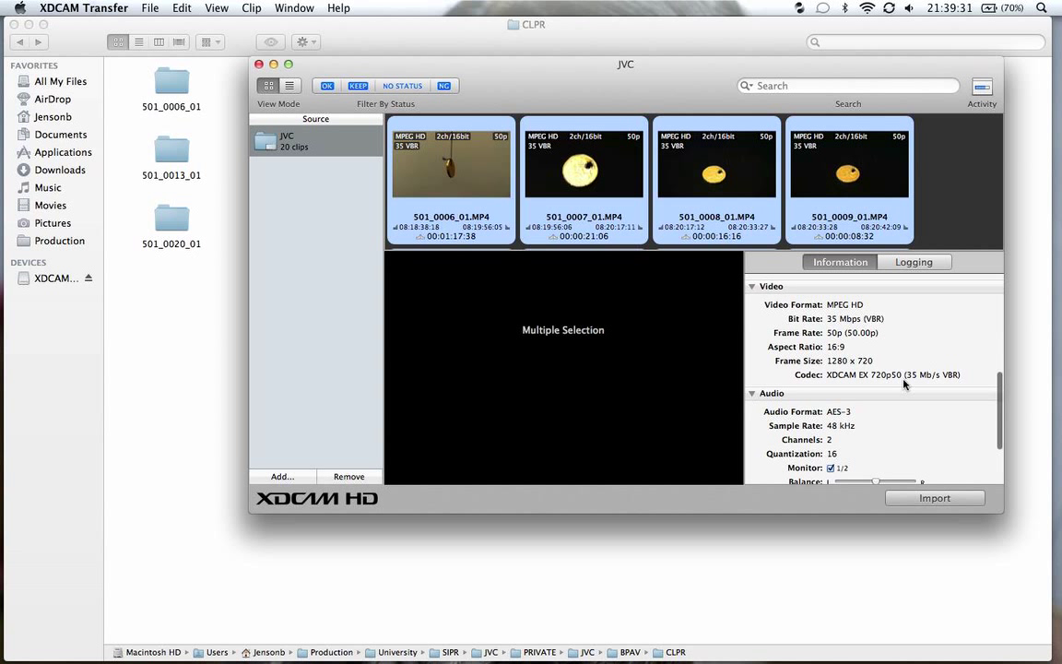
pyautogui.scroll(-3, 856, 396)
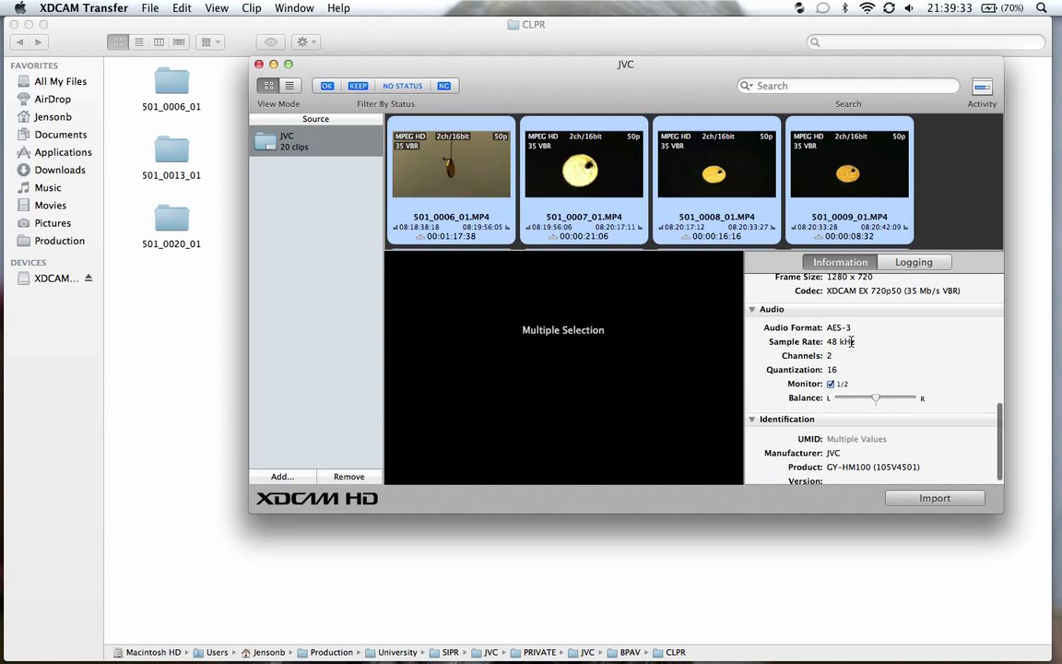
pyautogui.scroll(10, 928, 424)
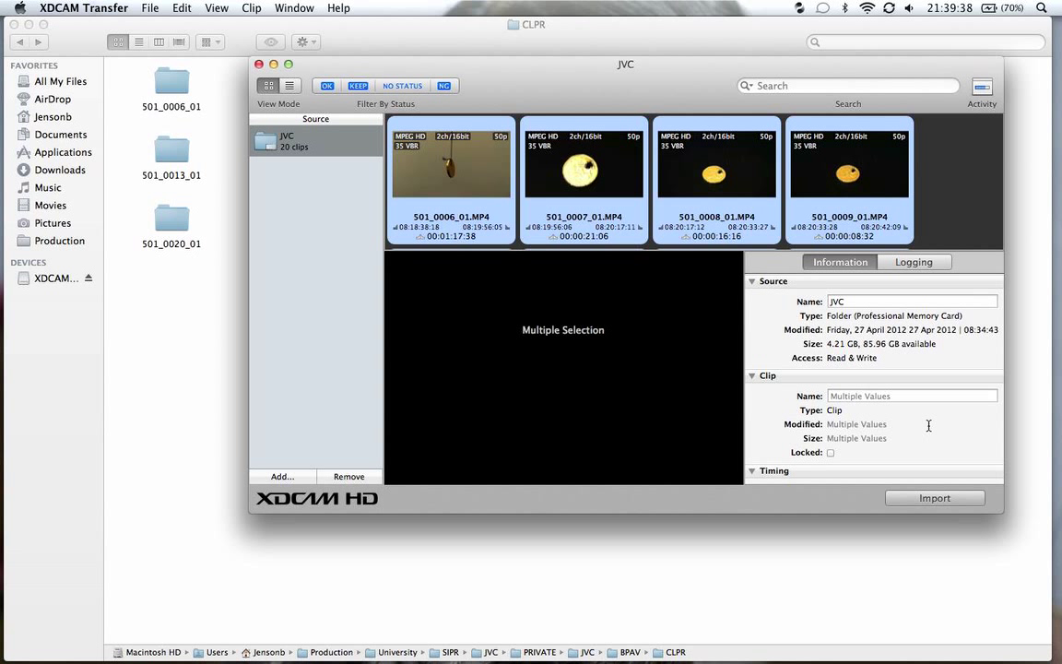
# Start importing the 20 selected clips, then step Finder back to the University folder
pyautogui.click(926, 499)
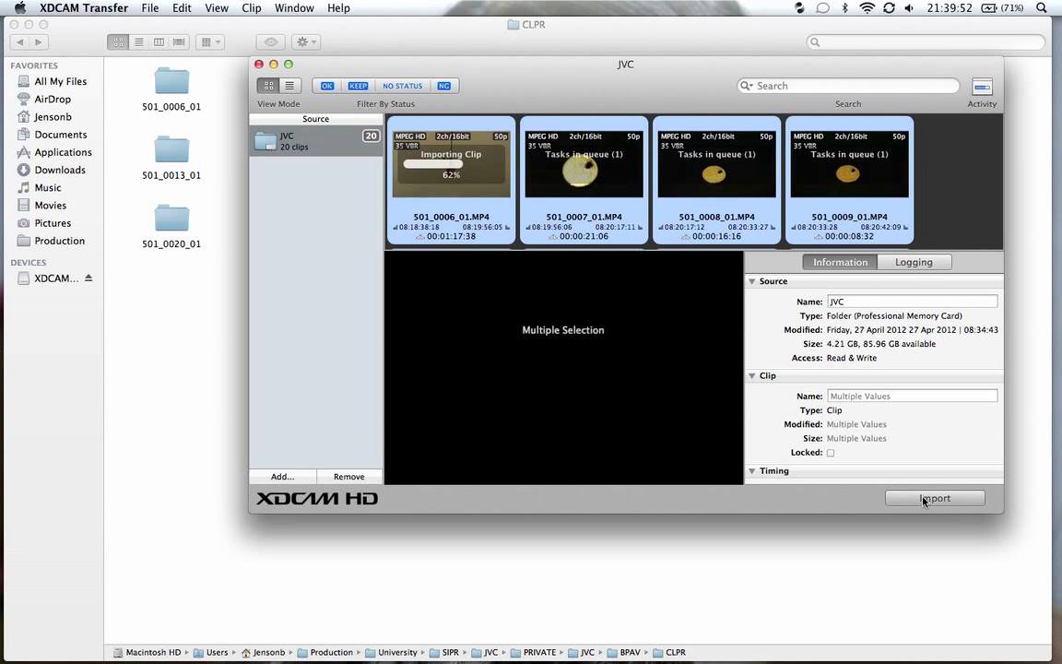
pyautogui.click(21, 42)
pyautogui.click(21, 43)
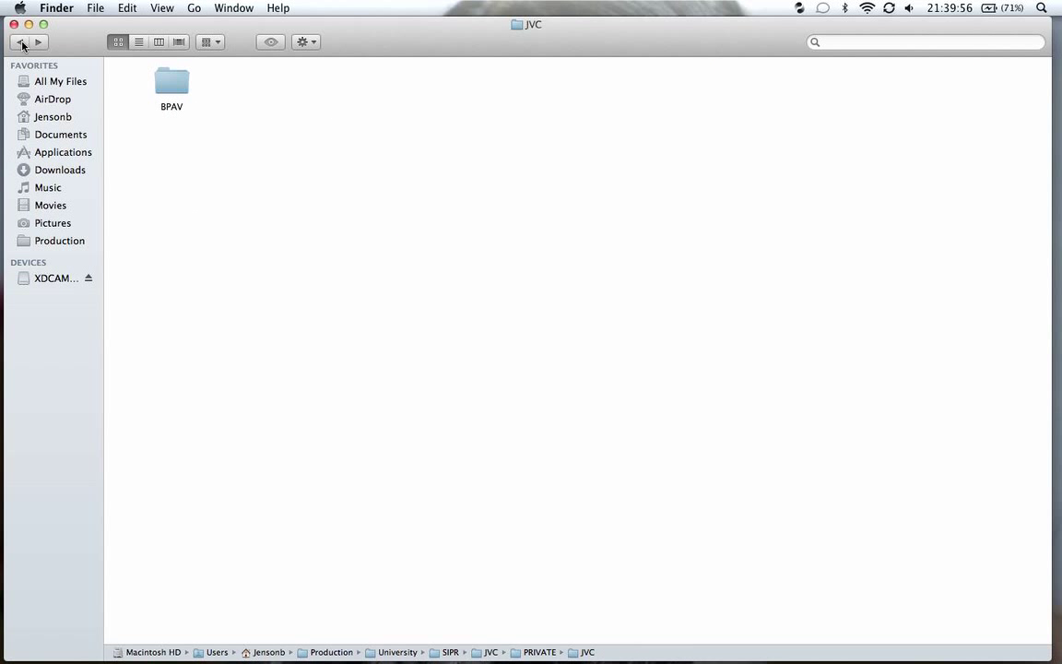
pyautogui.click(21, 42)
pyautogui.click(21, 42)
pyautogui.click(22, 42)
pyautogui.click(21, 42)
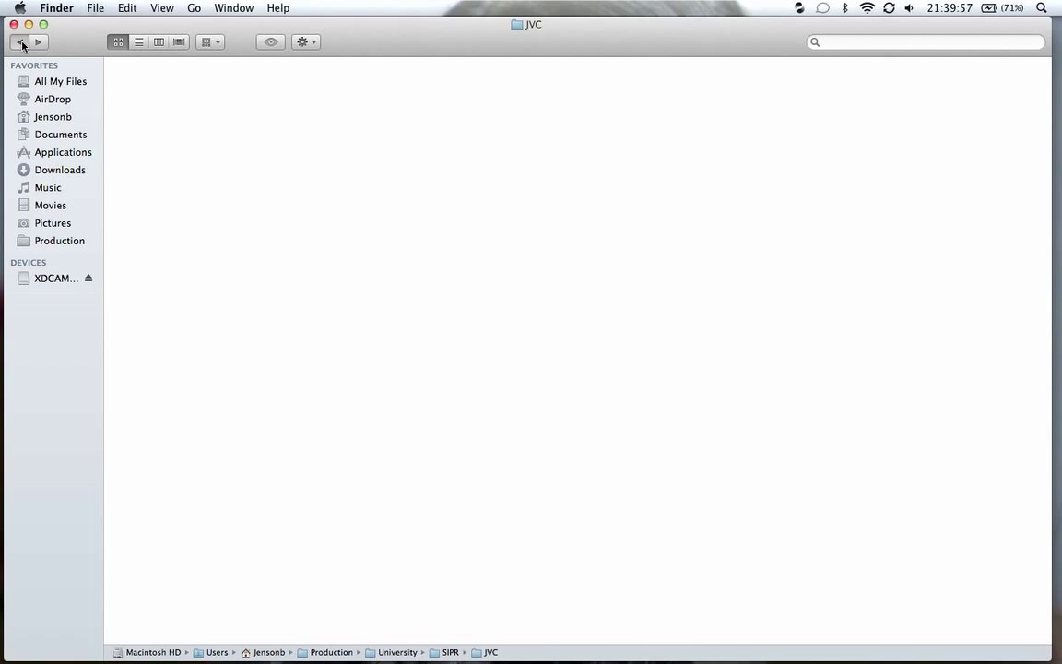
pyautogui.click(21, 43)
pyautogui.click(21, 43)
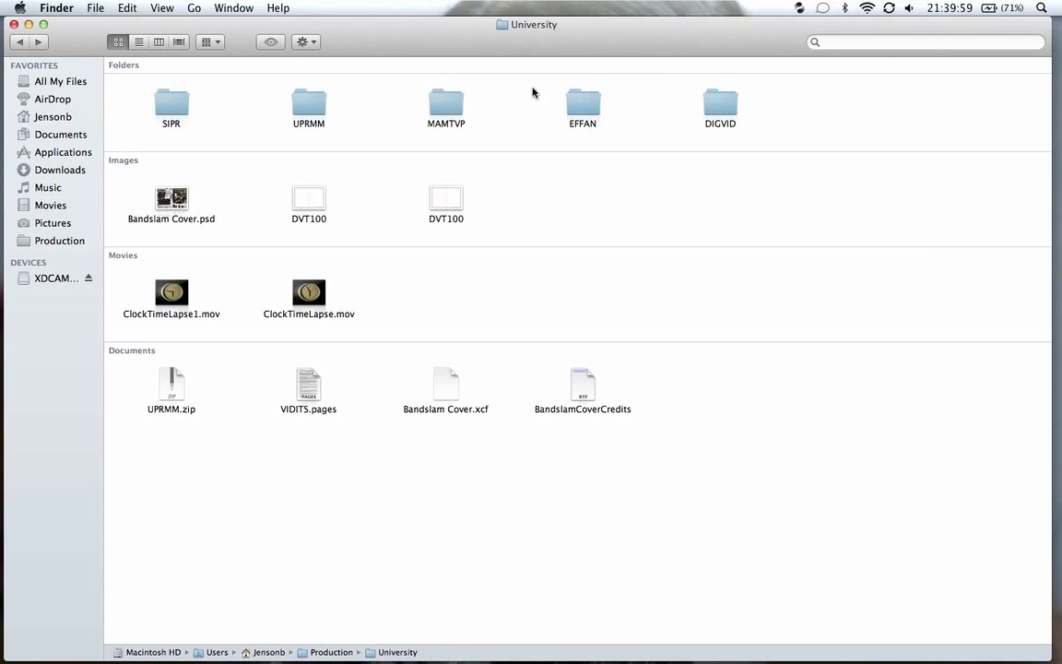
# Check the import progress in XDCAM Transfer and return to Finder
pyautogui.hotkey('ctrl', 'Up')
pyautogui.click(811, 436)
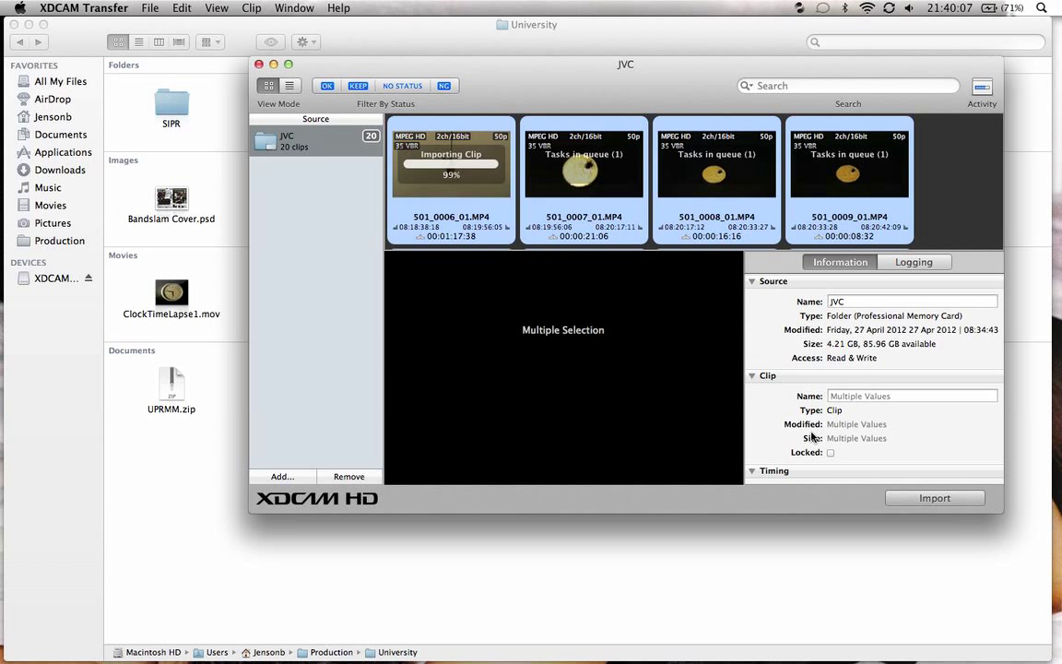
pyautogui.click(363, 530)
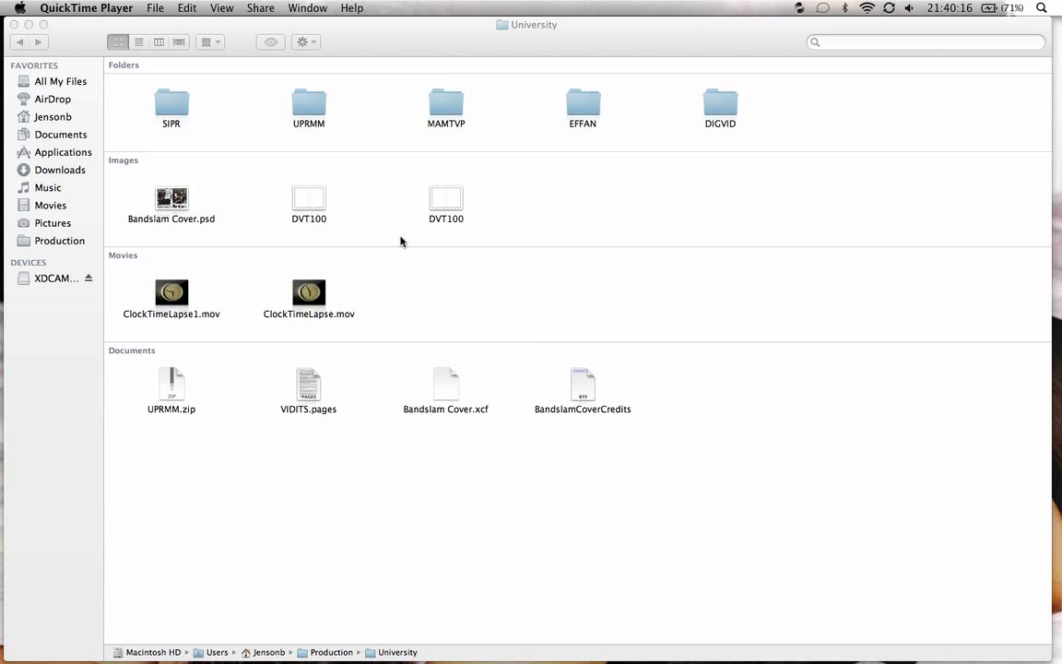
# Open Production/XDCAM/JVC in Finder and select the converted 501_0006_01.mov
pyautogui.click(19, 41)
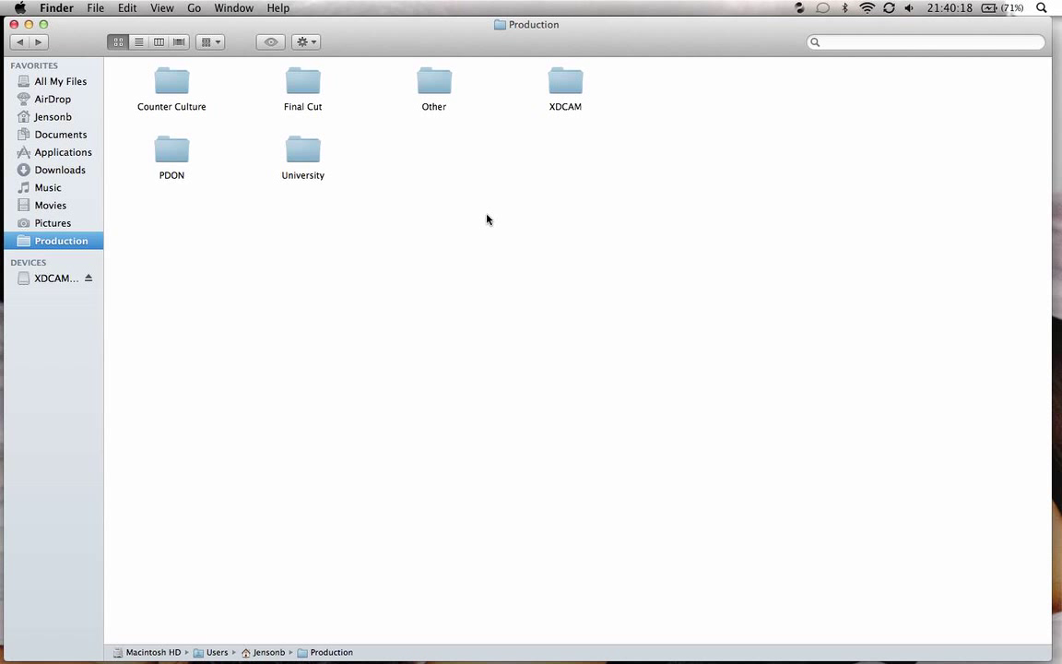
pyautogui.click(576, 79)
pyautogui.doubleClick(576, 79)
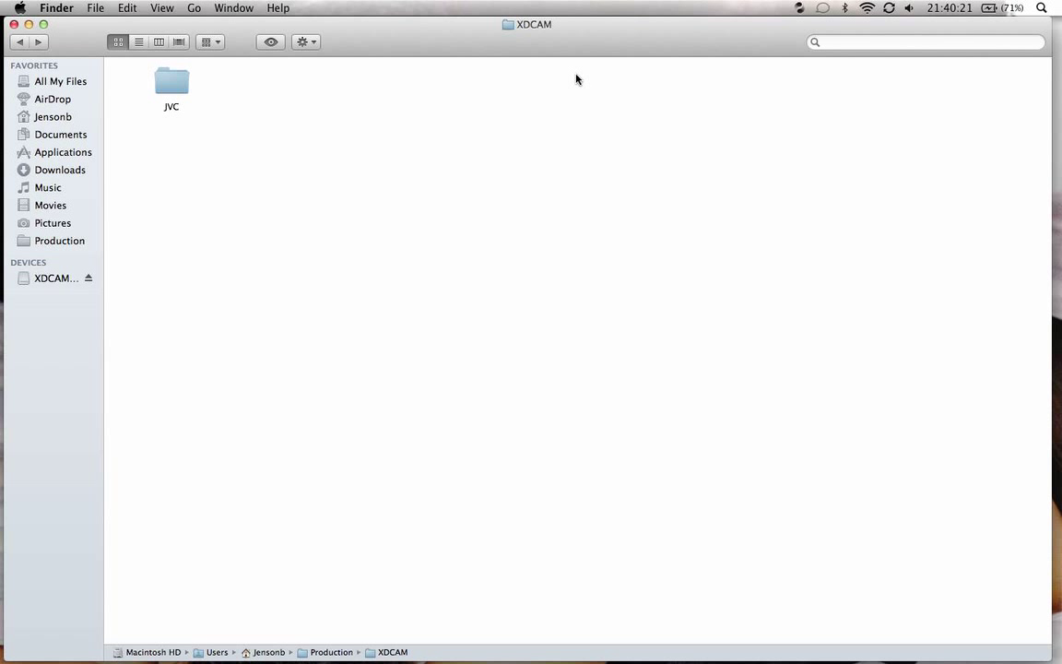
pyautogui.doubleClick(173, 92)
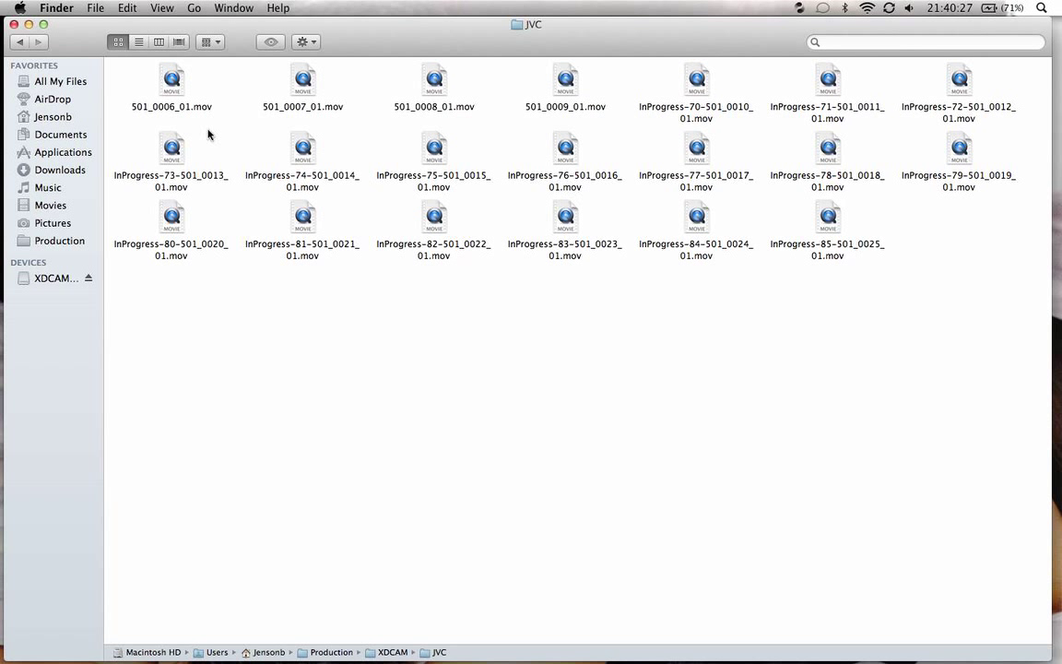
pyautogui.click(174, 90)
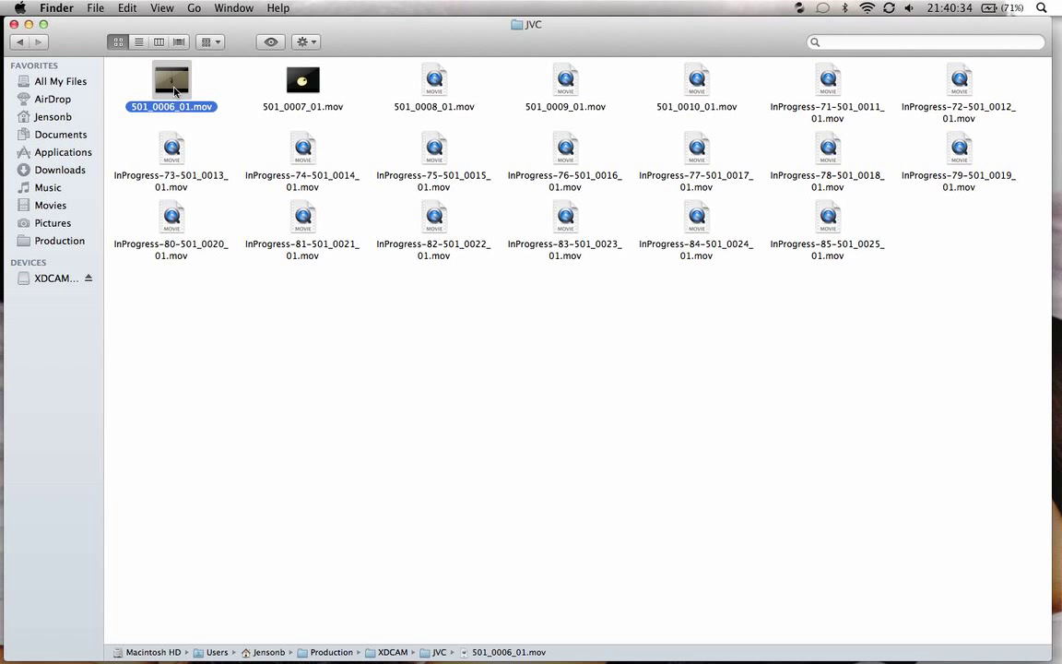
# Quick Look 501_0006_01.mov, then navigate to the Production/University/SIPR folder
pyautogui.press('space')
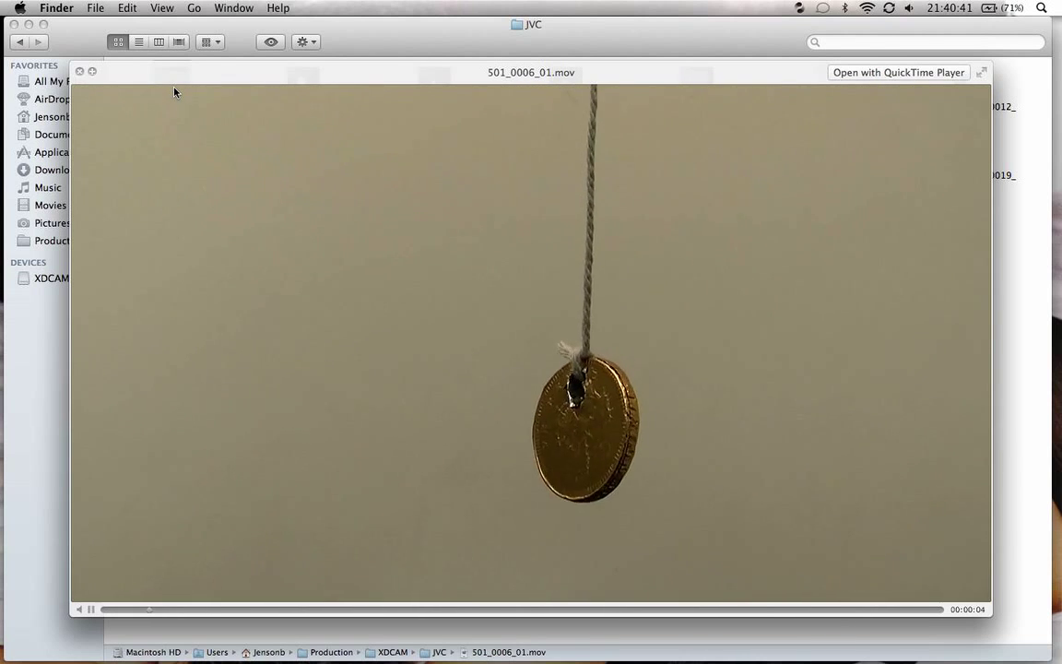
pyautogui.press('space')
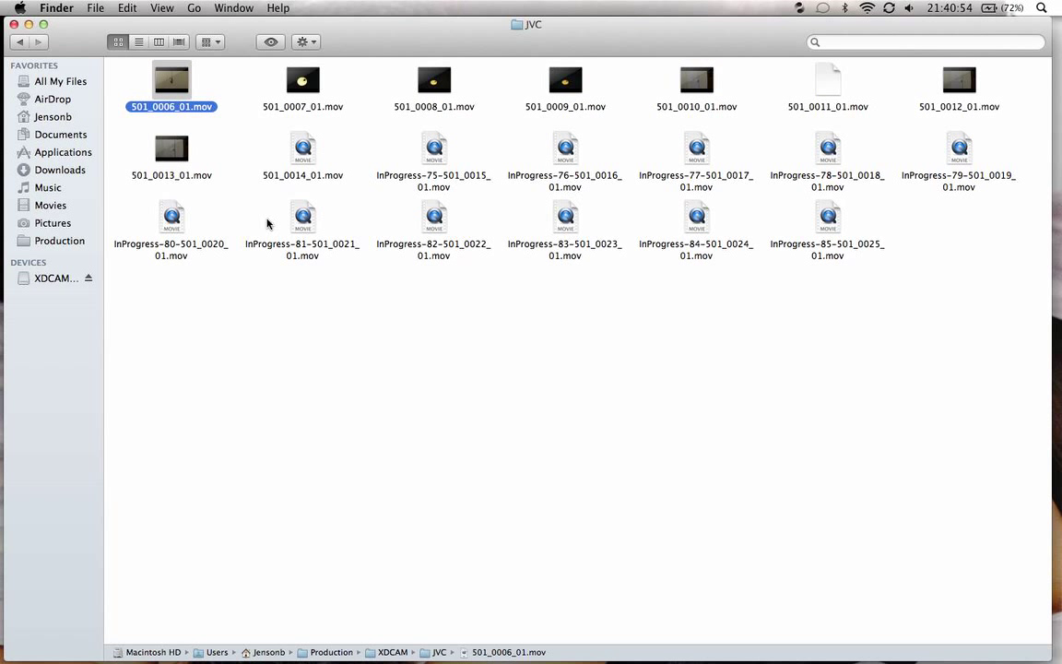
pyautogui.click(18, 42)
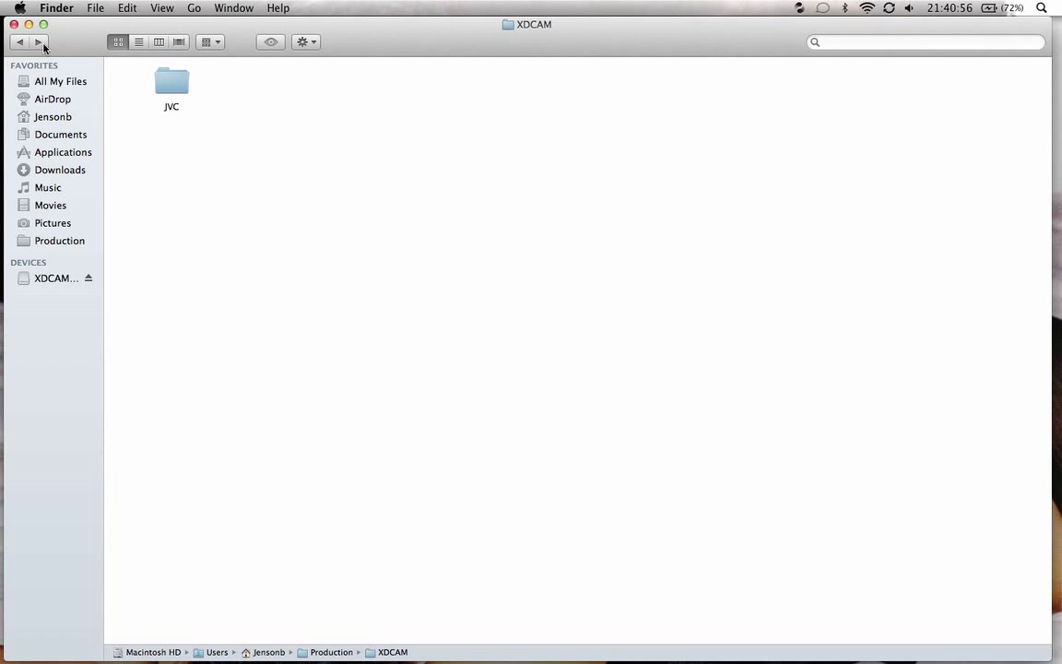
pyautogui.click(19, 43)
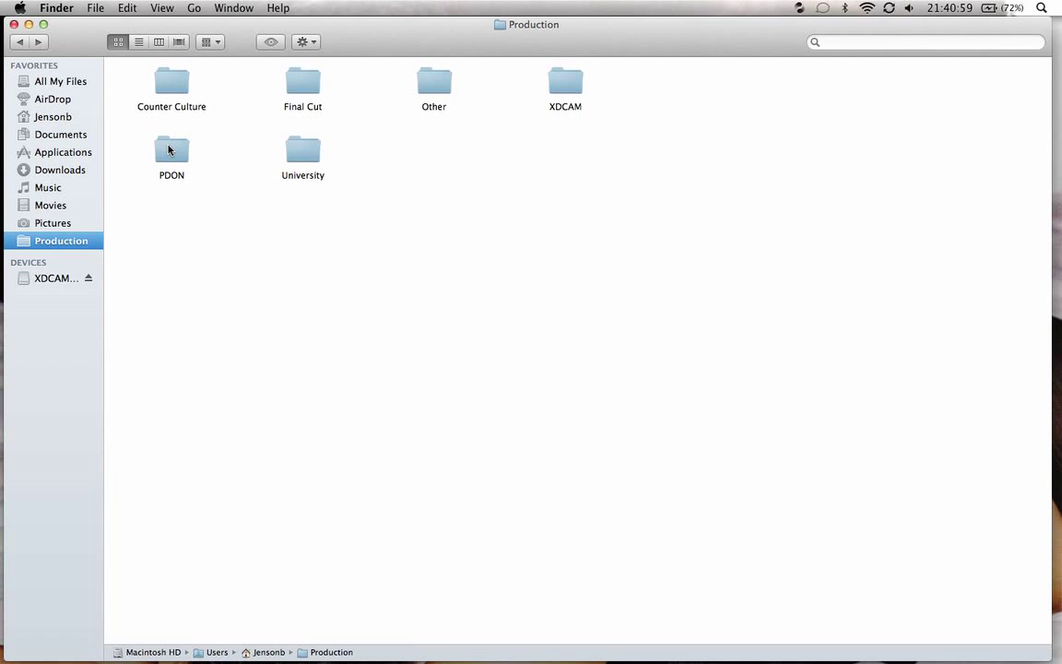
pyautogui.doubleClick(297, 153)
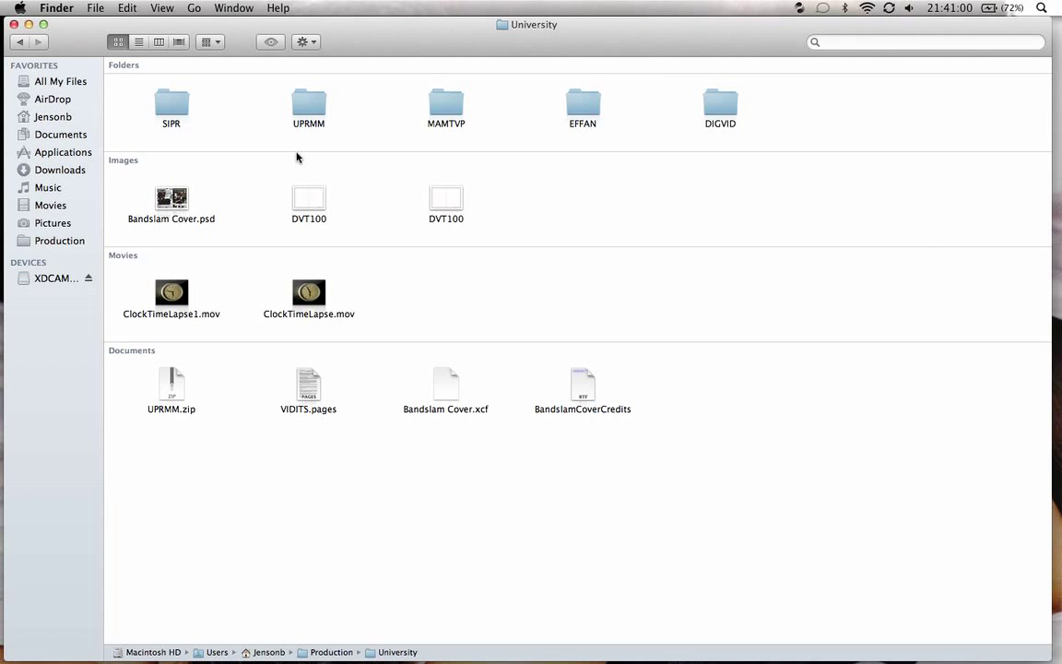
pyautogui.doubleClick(185, 99)
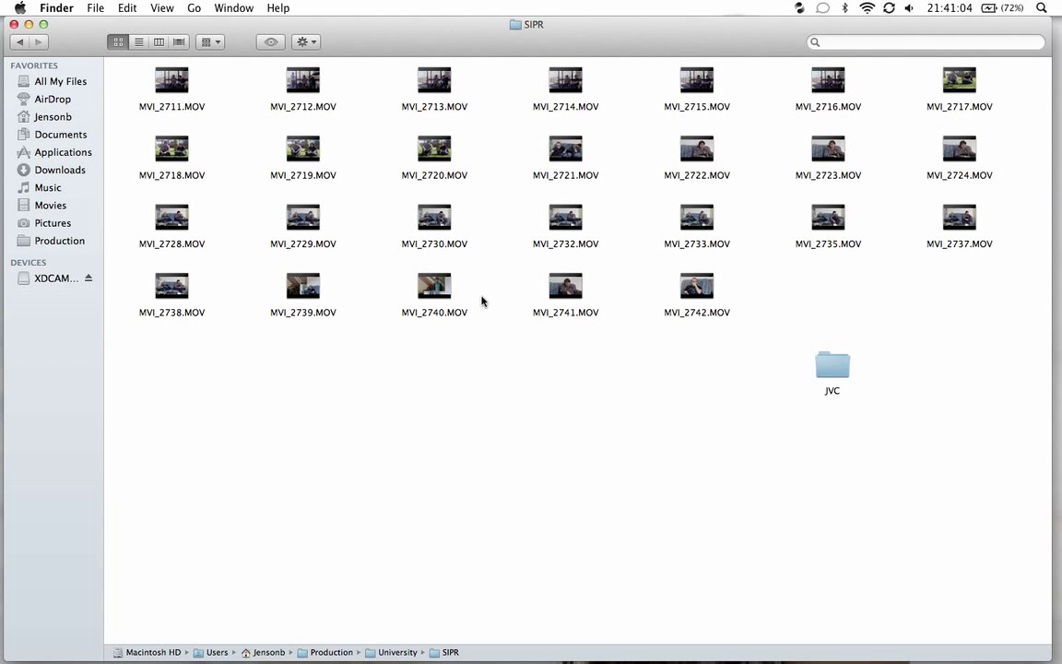